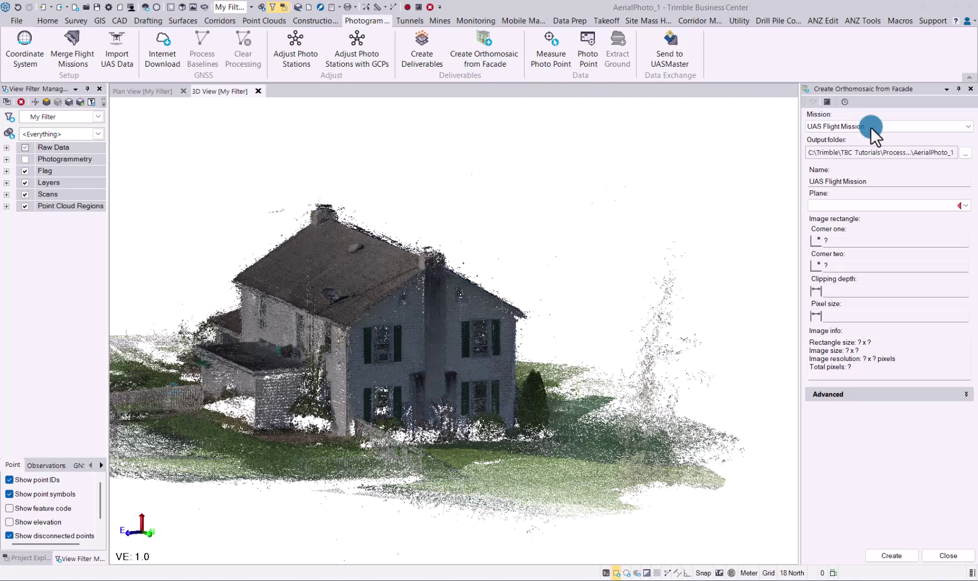
# Step: Pick Test3.Ortho from the AerialPhoto_1 folder and let Compute Project start
pyautogui.click(826, 206)
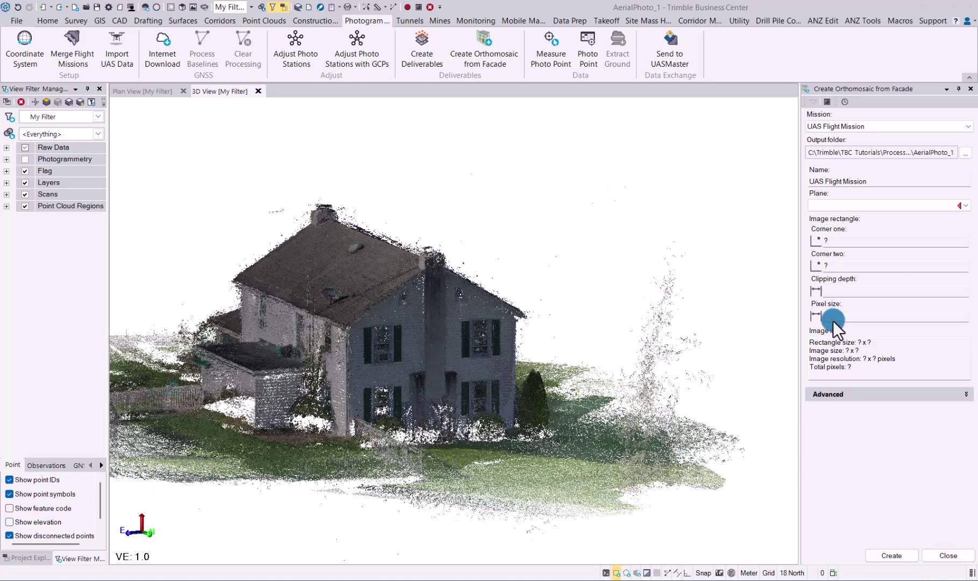
pyautogui.click(497, 579)
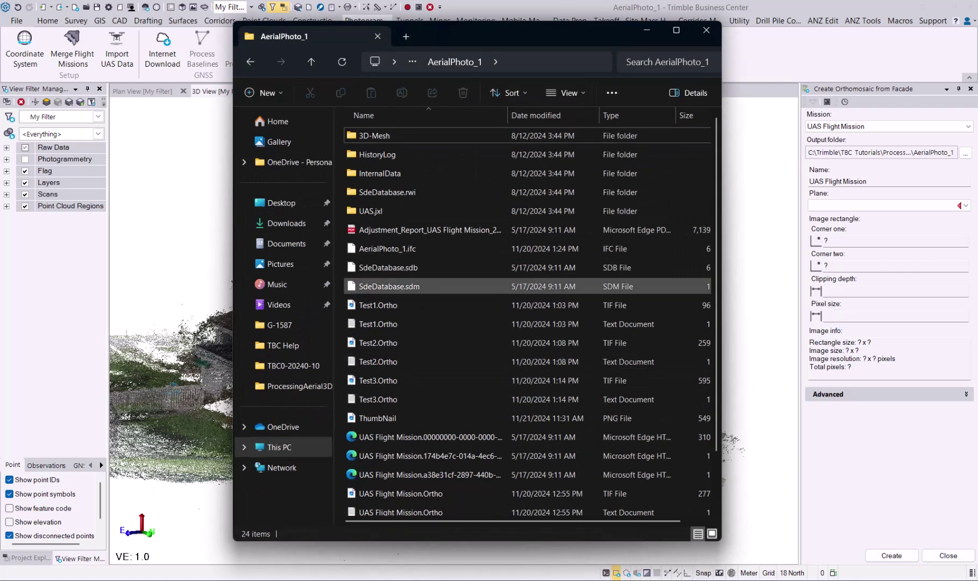
pyautogui.click(420, 384)
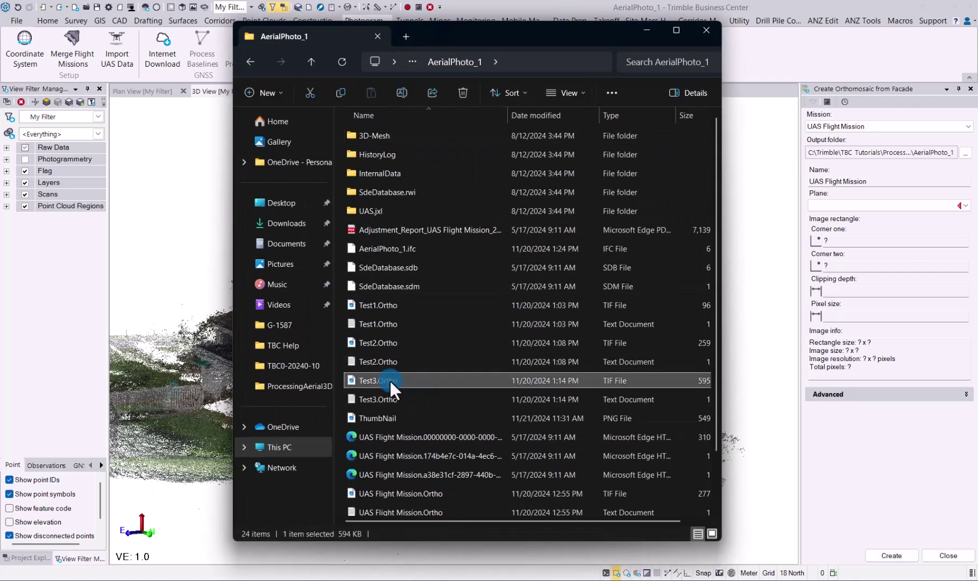
pyautogui.click(647, 30)
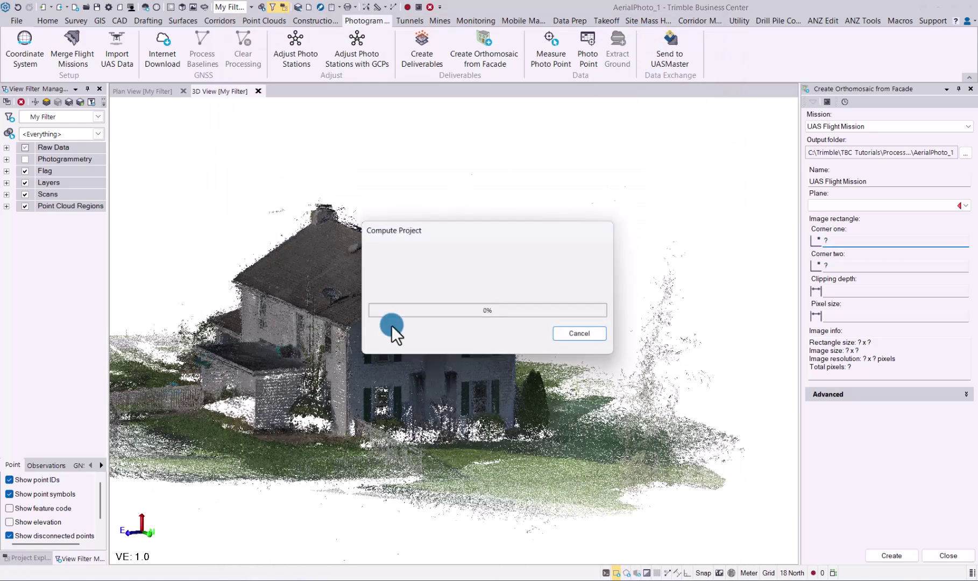
# Step: Add Test3.Ortho to the project and hide Point Cloud Regions to view the window orthophoto alone
pyautogui.click(393, 315)
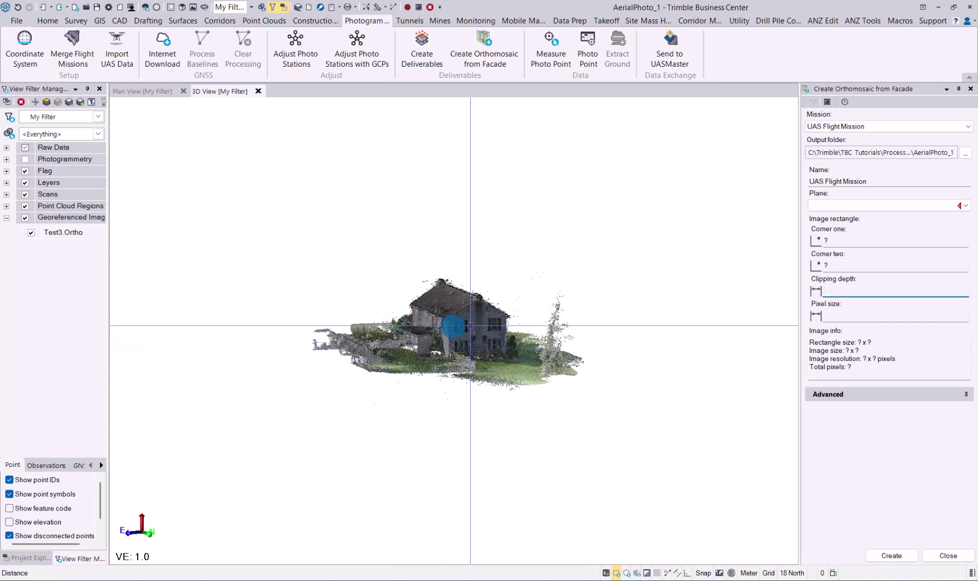
pyautogui.scroll(10, 449, 326)
pyautogui.scroll(3, 451, 326)
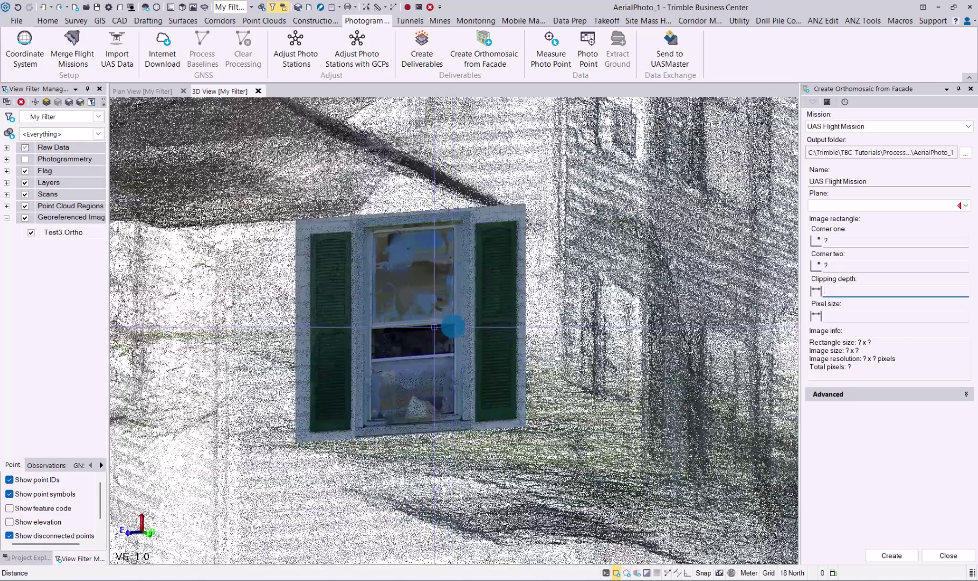
pyautogui.click(24, 206)
pyautogui.moveTo(25, 206); pyautogui.dragTo(300, 279, button='middle')
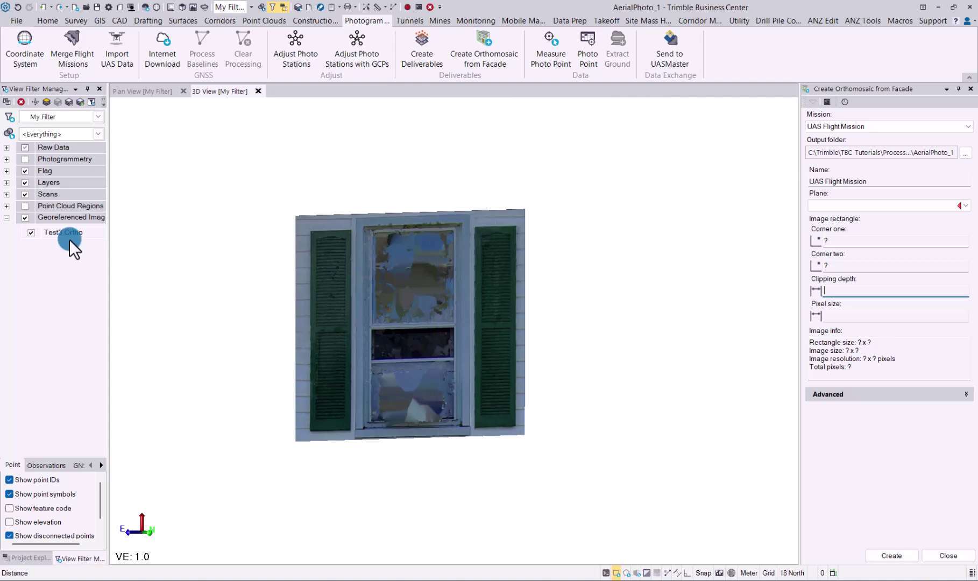
# Step: Close the orthomosaic-from-facade settings and switch to the Mines ribbon tab
pyautogui.click(968, 90)
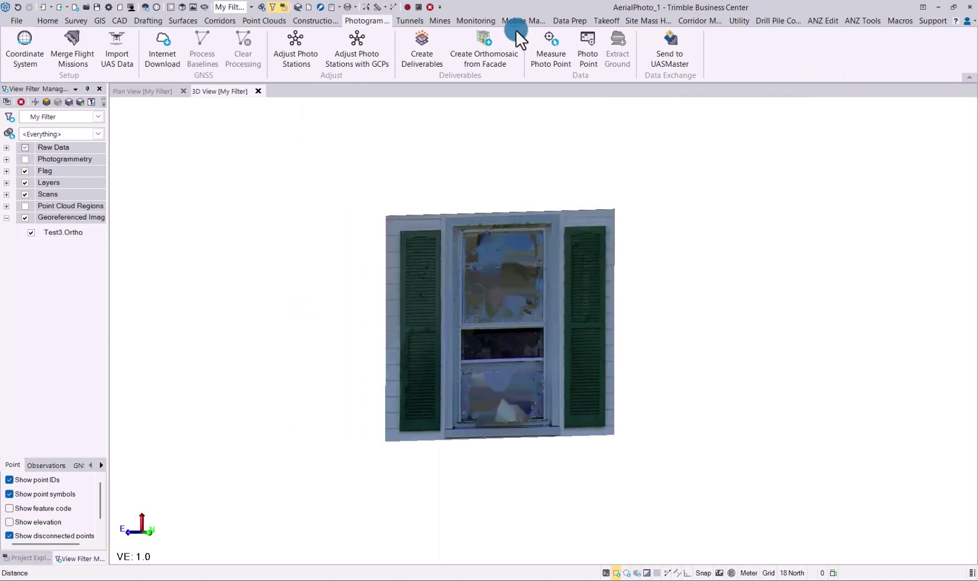
pyautogui.click(440, 20)
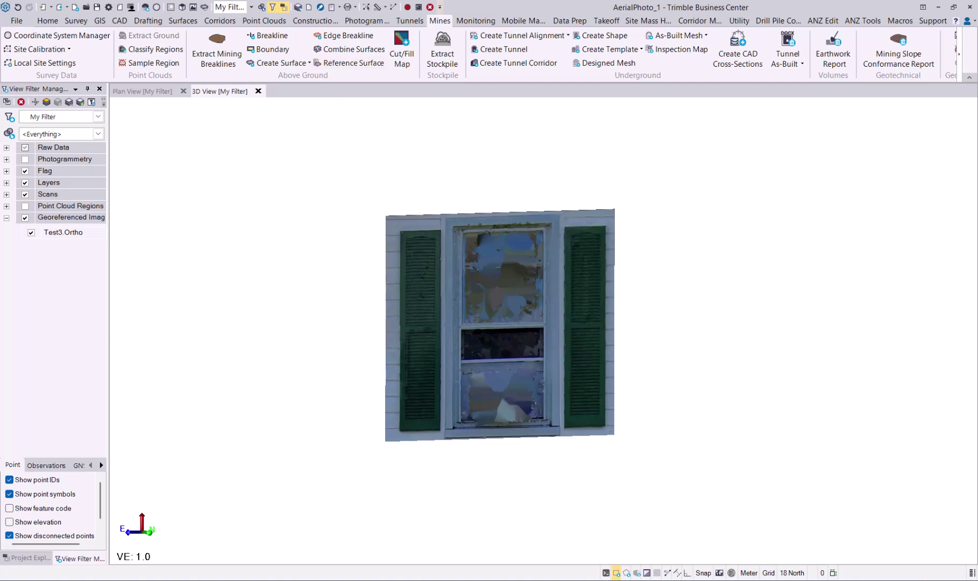
pyautogui.click(219, 40)
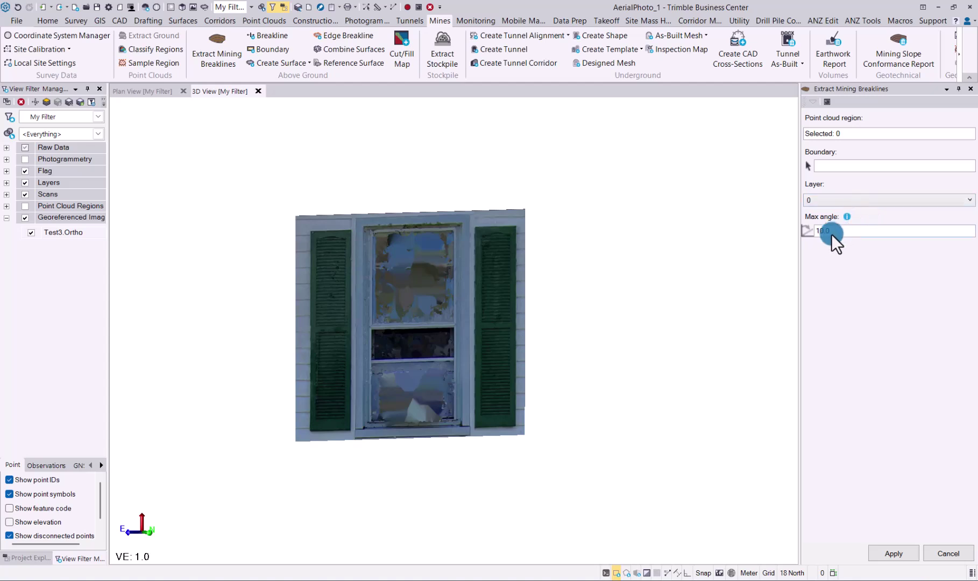
pyautogui.moveTo(831, 234)
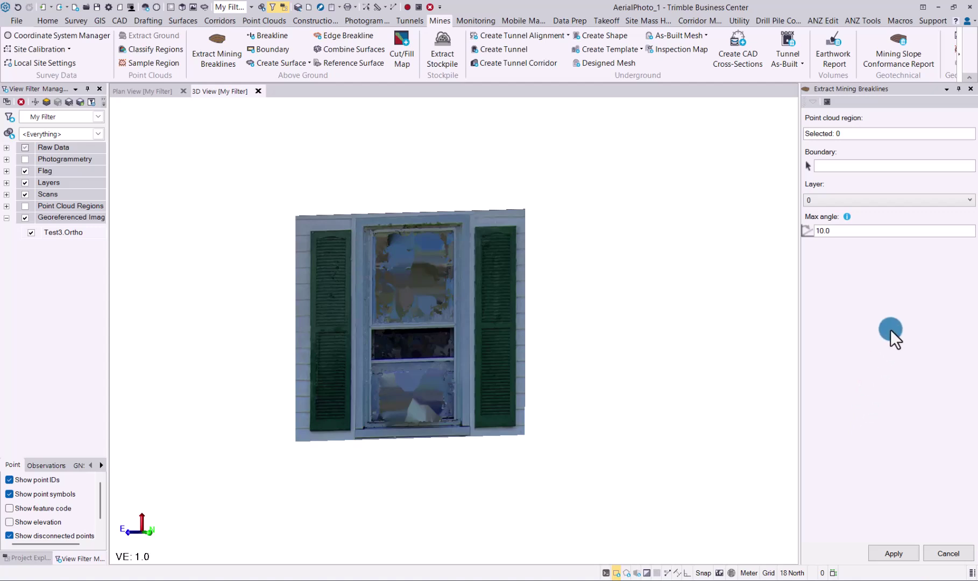
# Step: Open Mining Slope Conformance Report and review bench height 15.000 and pit slope 40°
pyautogui.click(970, 88)
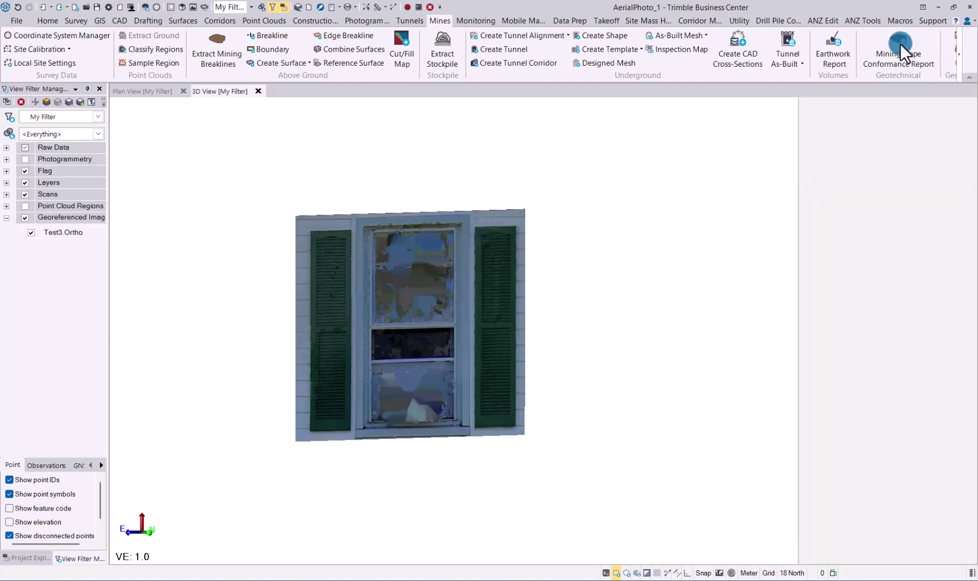
pyautogui.click(900, 52)
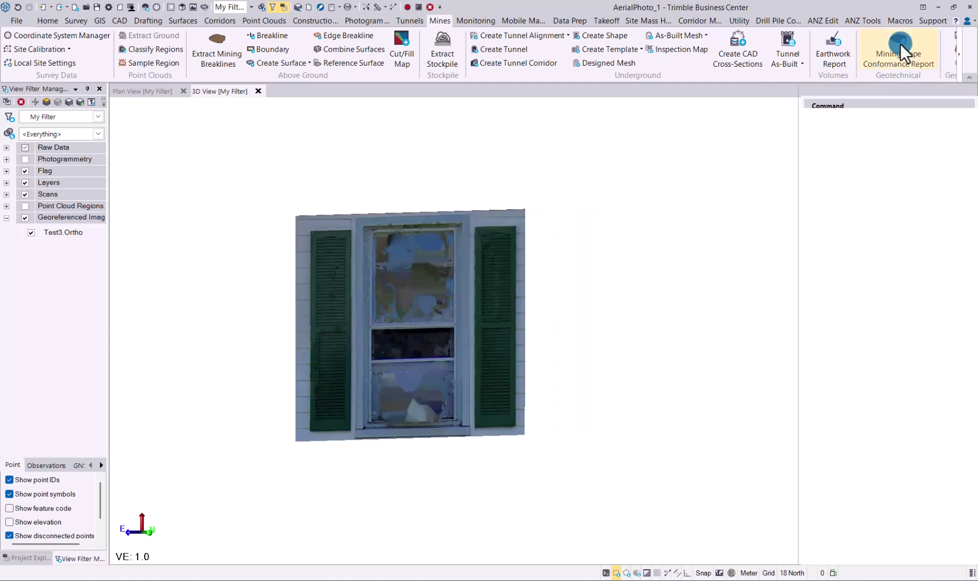
pyautogui.click(900, 44)
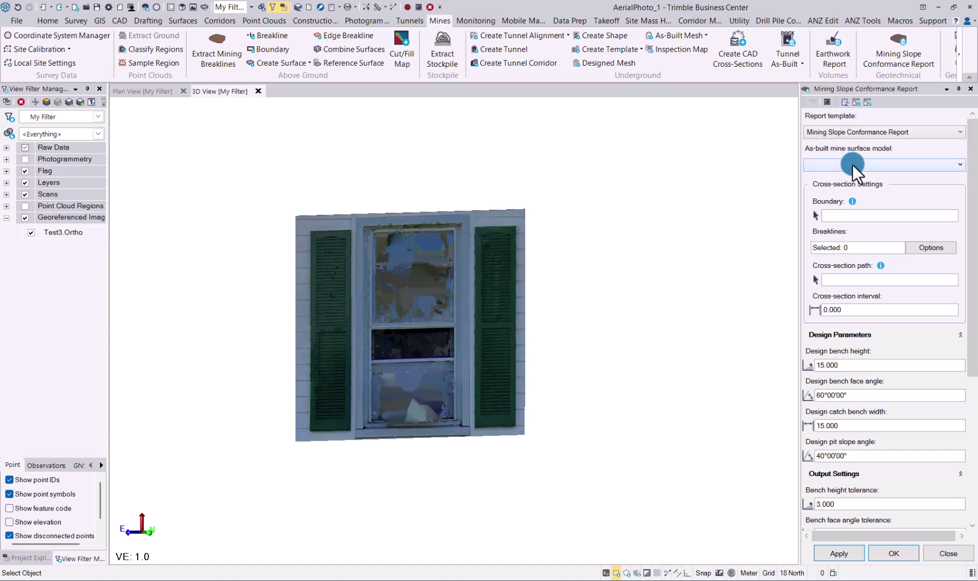
pyautogui.scroll(-5, 882, 376)
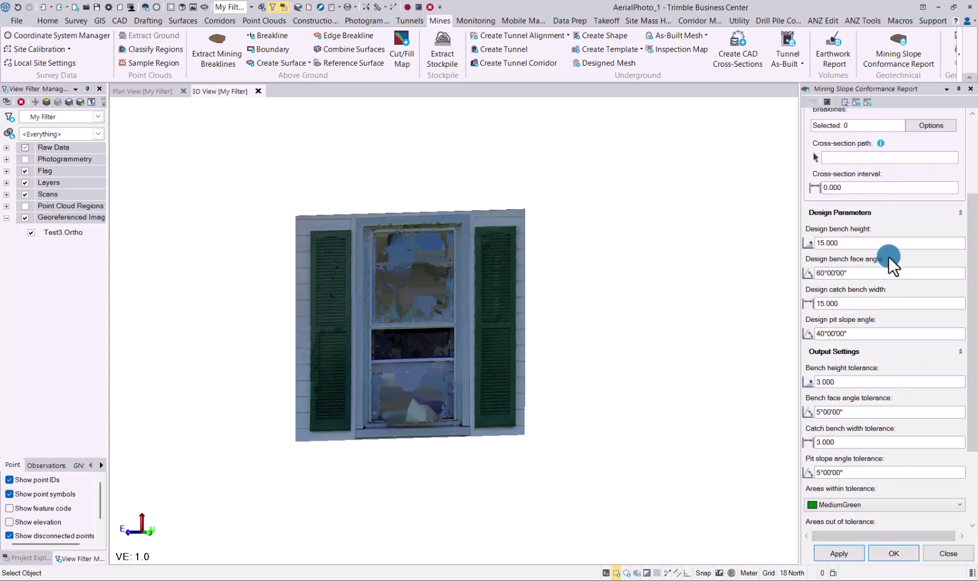
pyautogui.scroll(-1, 887, 262)
pyautogui.scroll(-1, 888, 257)
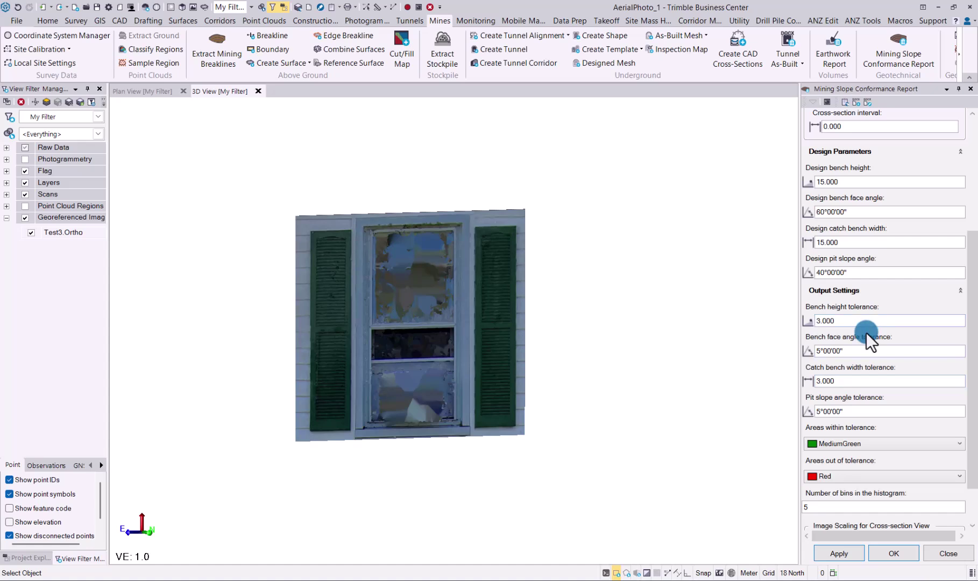
pyautogui.scroll(-2, 867, 336)
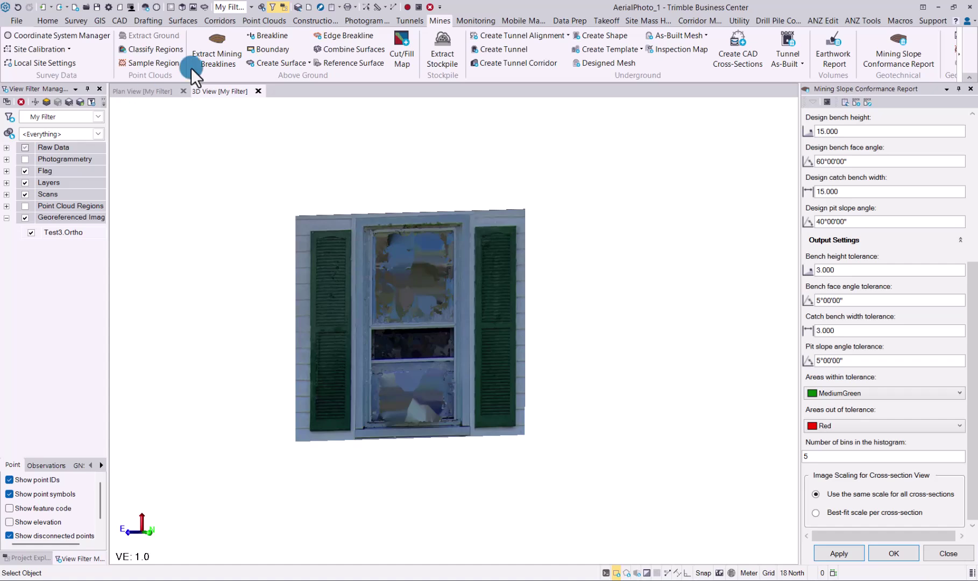
# Step: Switch to the Point Clouds tab and close the slope conformance report pane
pyautogui.click(267, 21)
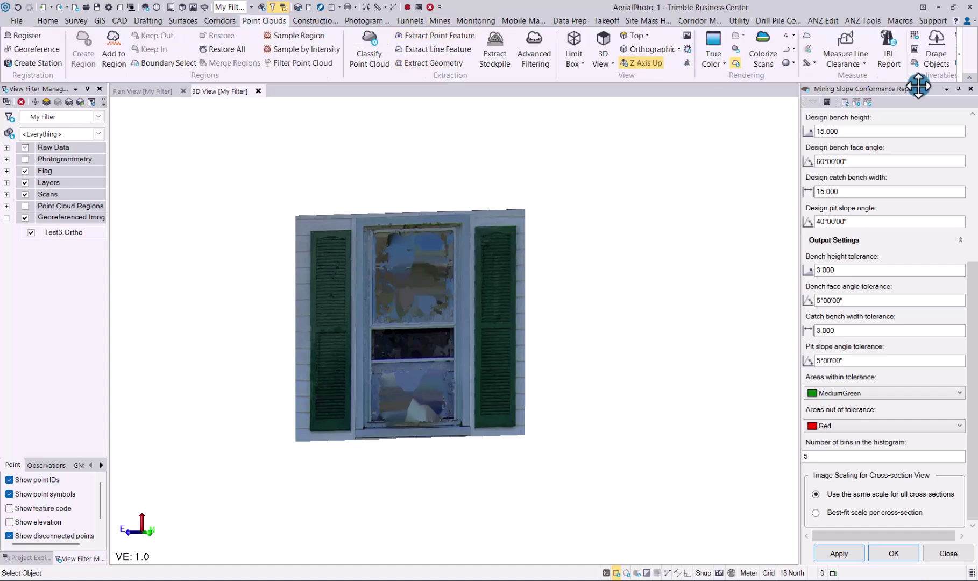
pyautogui.click(970, 90)
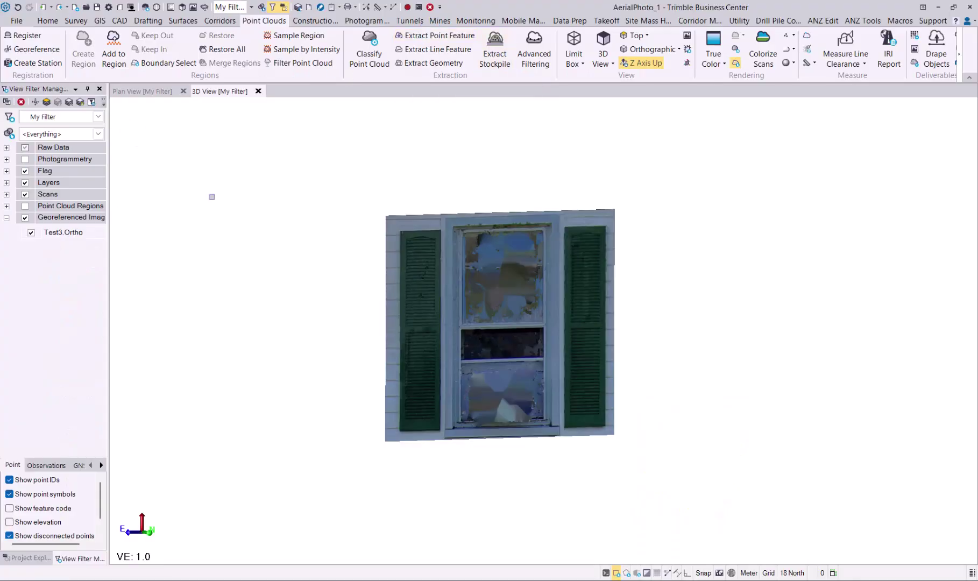
# Step: Launch Extract Point Feature, dismiss the missing point cloud notice, and show point cloud regions again
pyautogui.click(445, 36)
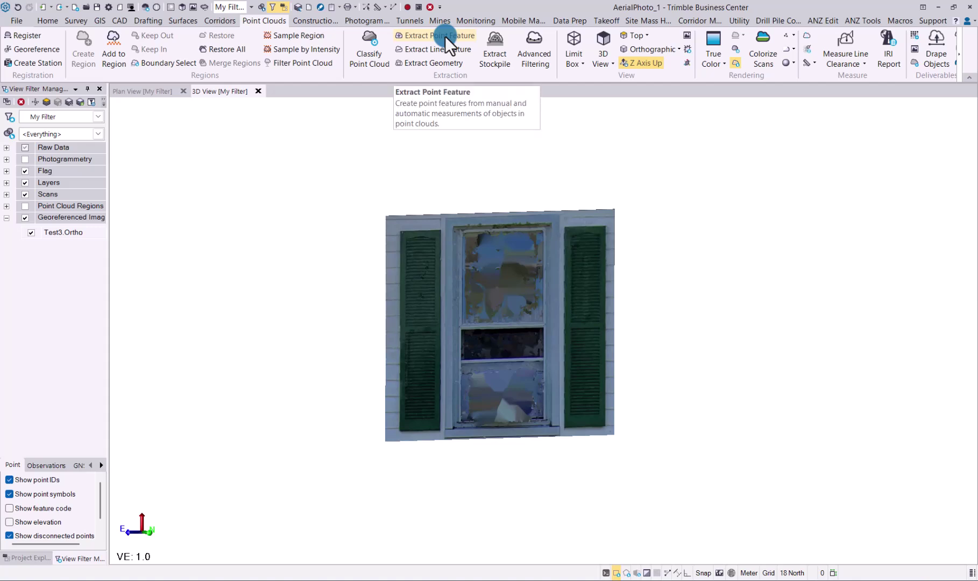
pyautogui.click(445, 36)
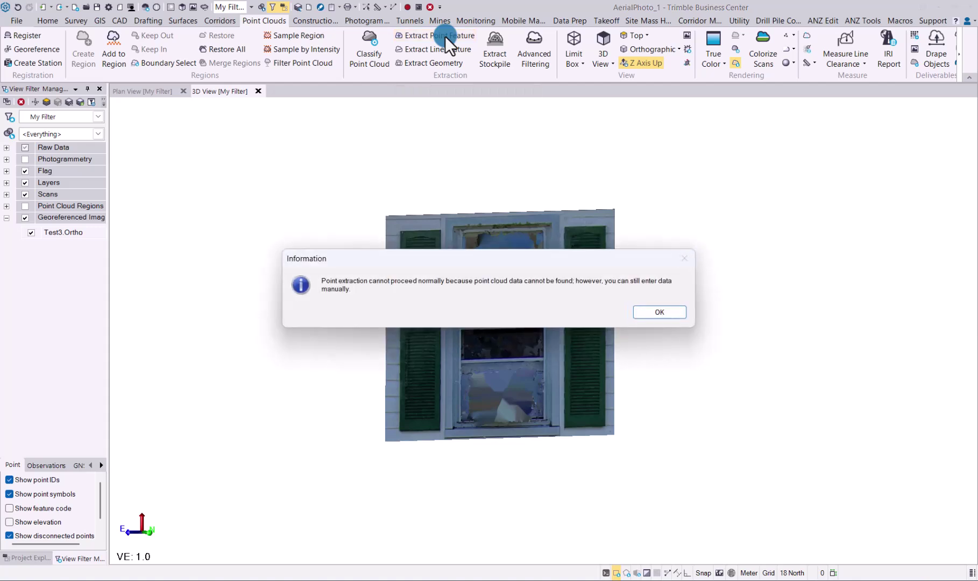
pyautogui.click(645, 311)
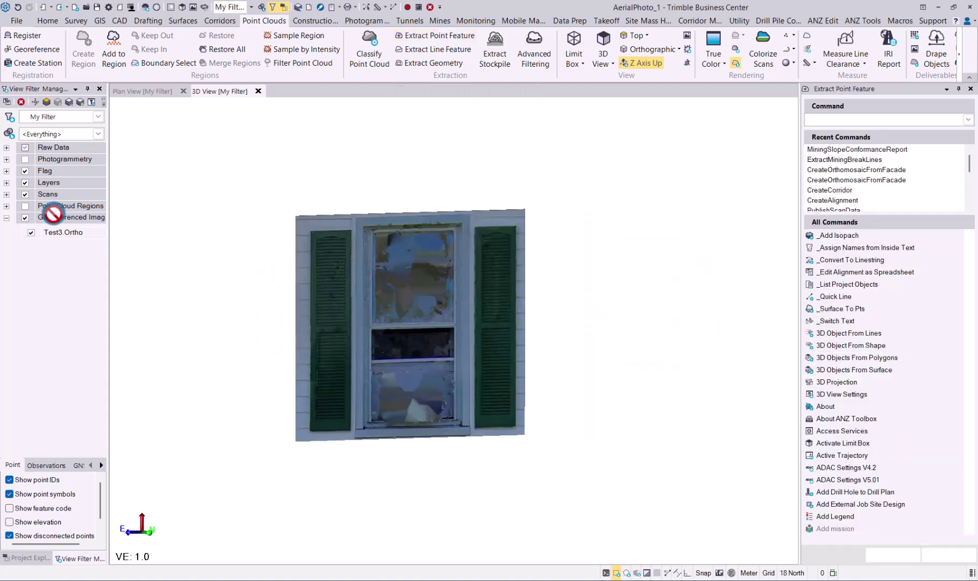
pyautogui.click(24, 206)
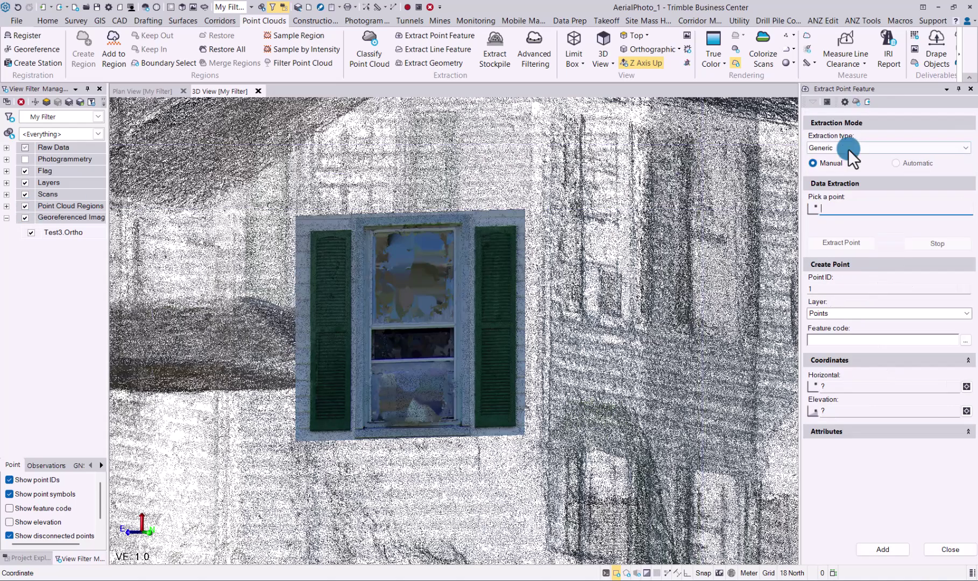
pyautogui.click(848, 148)
pyautogui.click(849, 149)
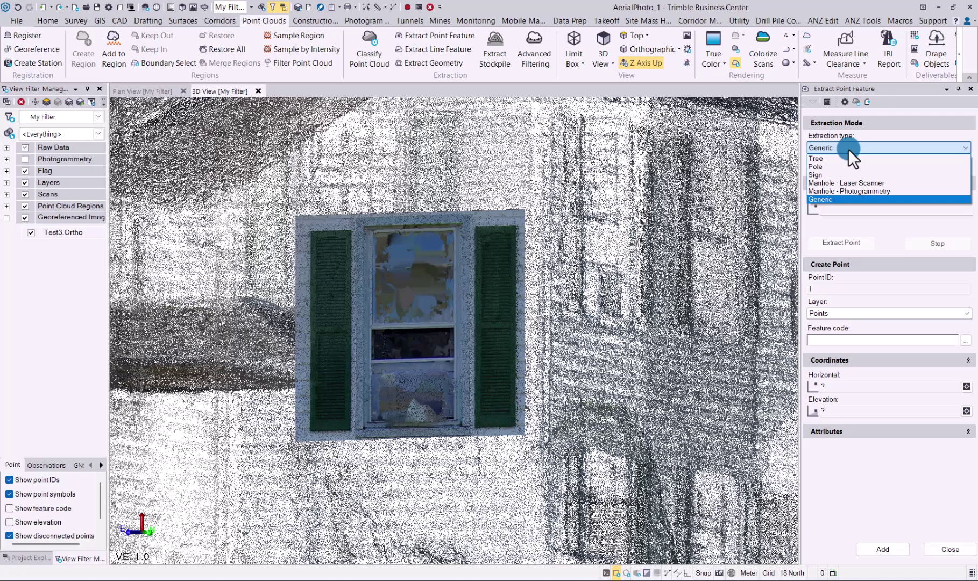
pyautogui.click(848, 149)
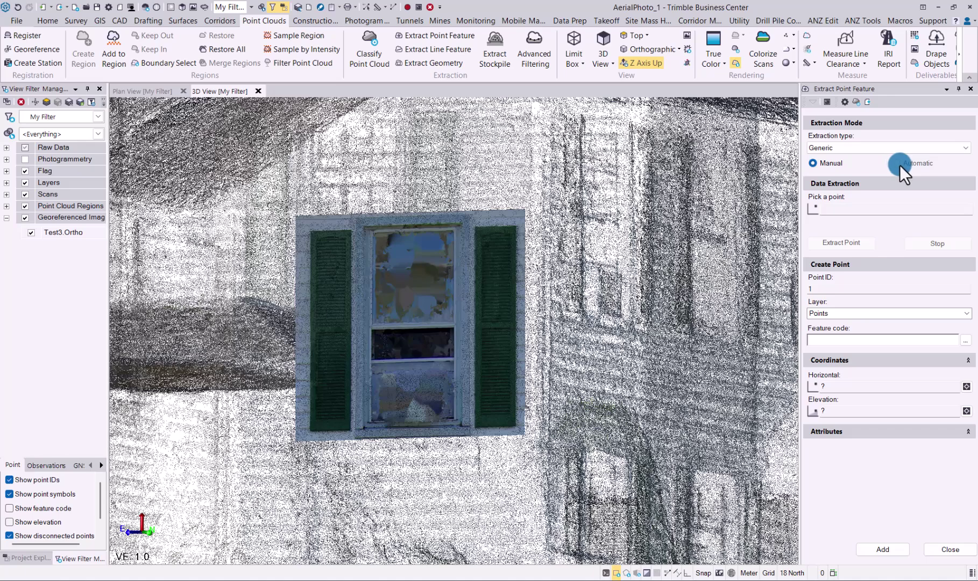
# Step: Select the point cloud, try the Tree type without classifying regions, then return to Generic
pyautogui.click(727, 195)
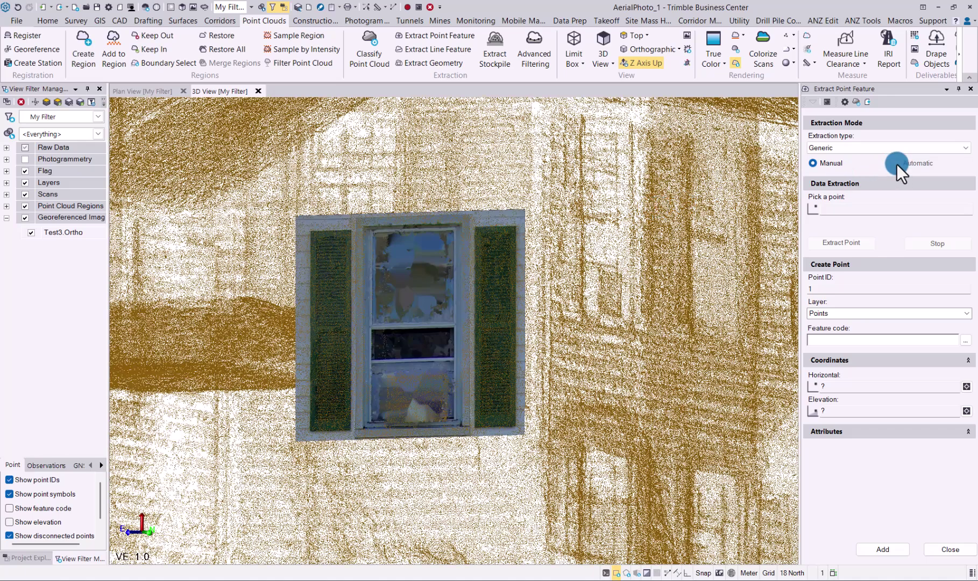
pyautogui.click(857, 149)
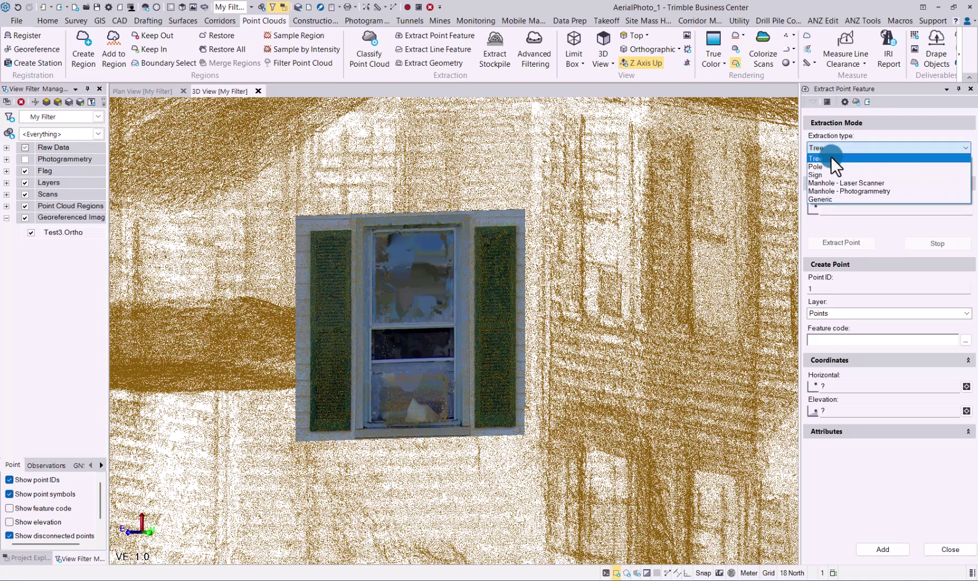
pyautogui.click(831, 157)
pyautogui.click(652, 312)
pyautogui.click(858, 149)
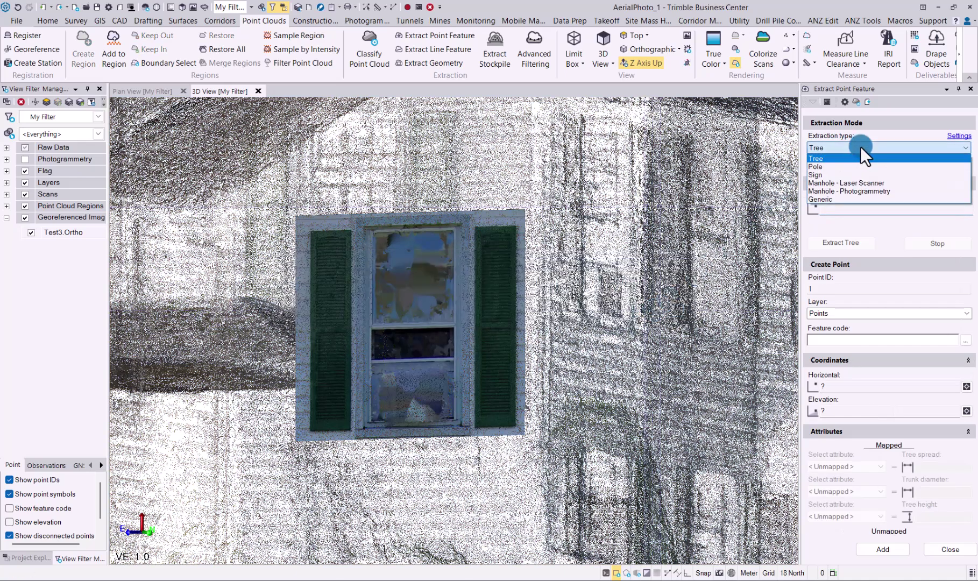
pyautogui.click(831, 198)
# Step: Set extraction to Automatic and keep Normal as the feature shape
pyautogui.click(895, 163)
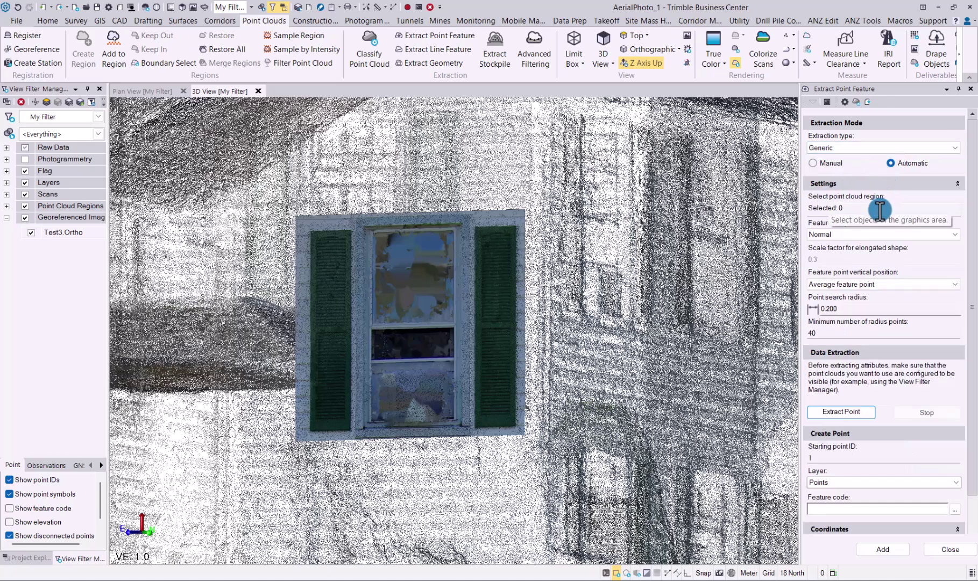
pyautogui.click(872, 236)
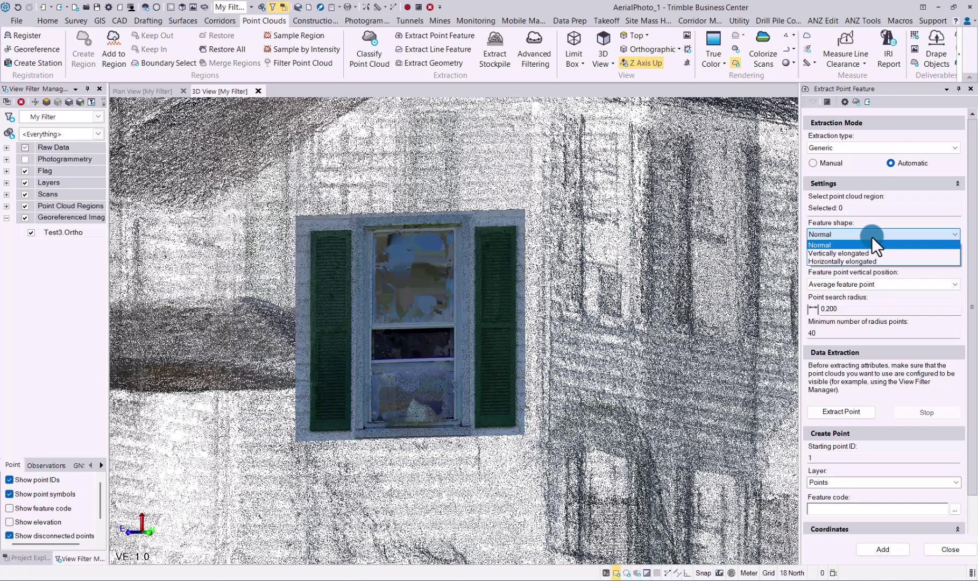
pyautogui.press('Down')
pyautogui.press('Down')
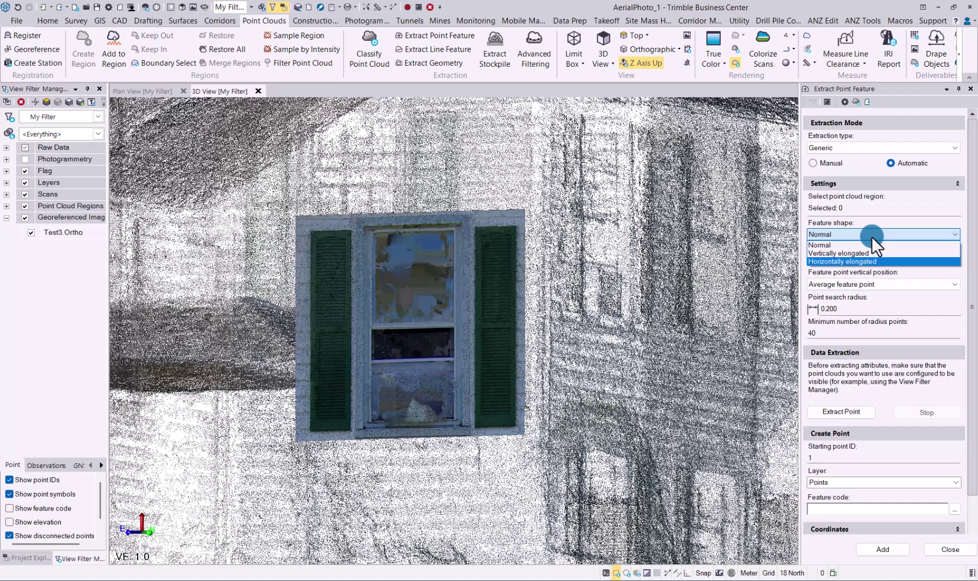
pyautogui.press('Up')
pyautogui.press('Up')
pyautogui.press('Return')
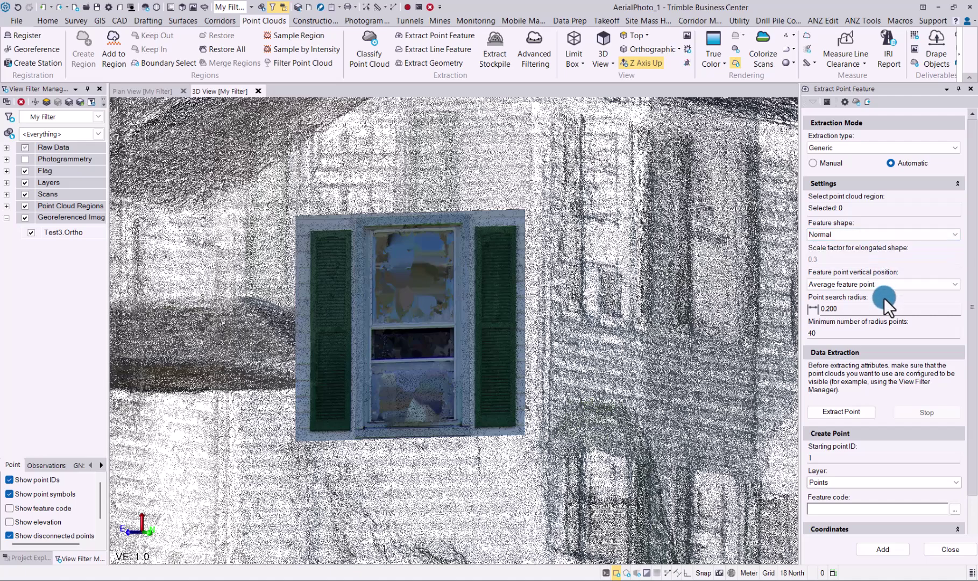
# Step: Keep Average feature point as the vertical position, with starting point ID 1 on Points
pyautogui.click(869, 283)
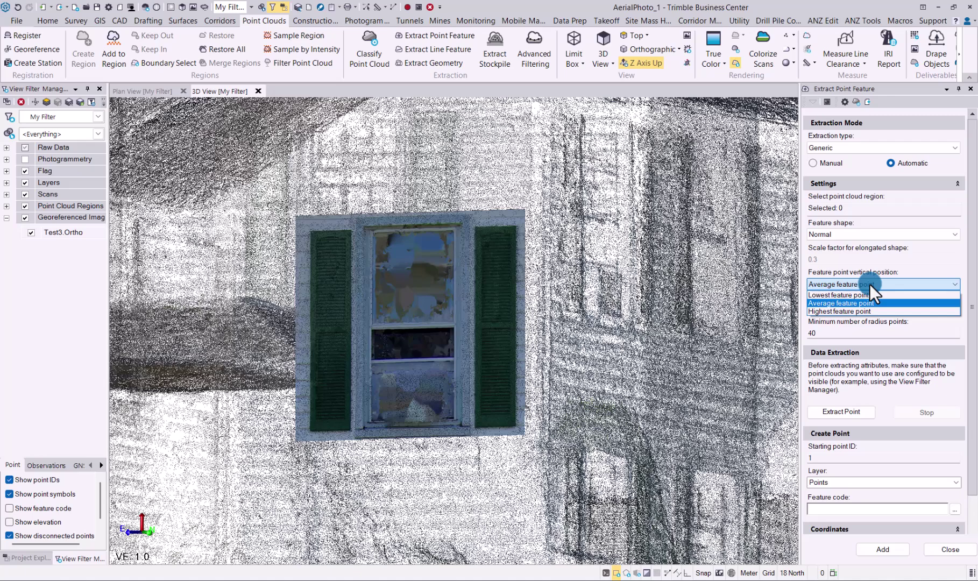
pyautogui.press('Up')
pyautogui.press('Down')
pyautogui.press('Down')
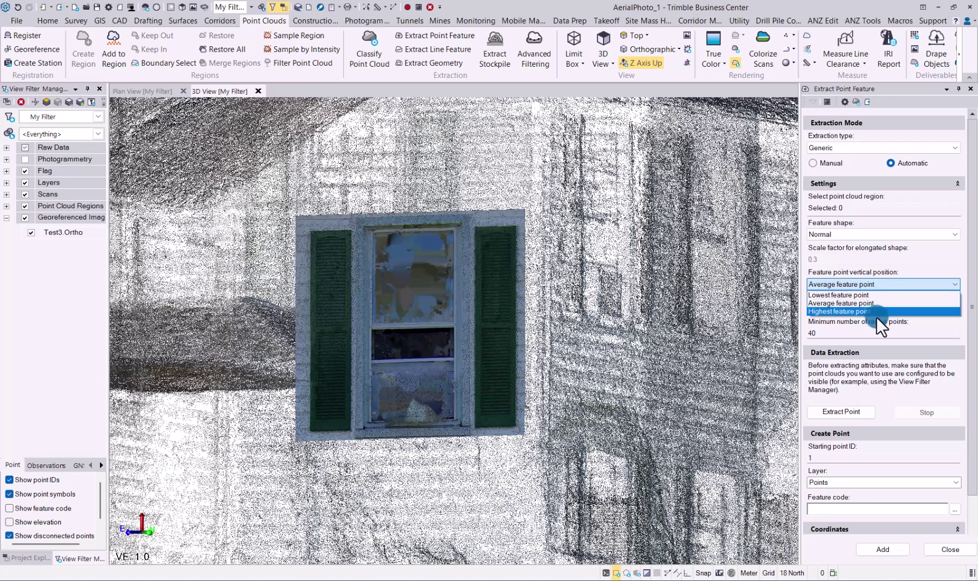
pyautogui.click(878, 330)
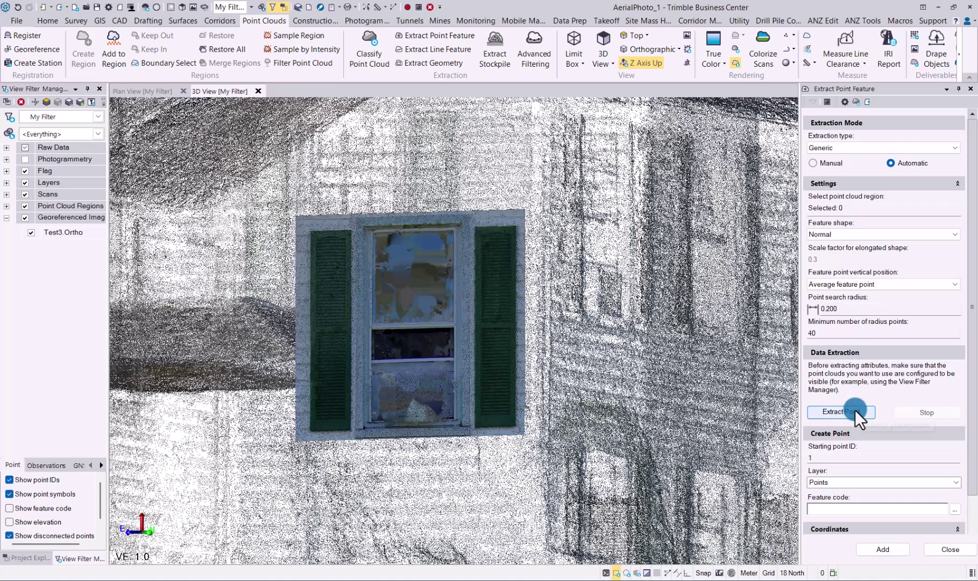
pyautogui.scroll(-3, 854, 409)
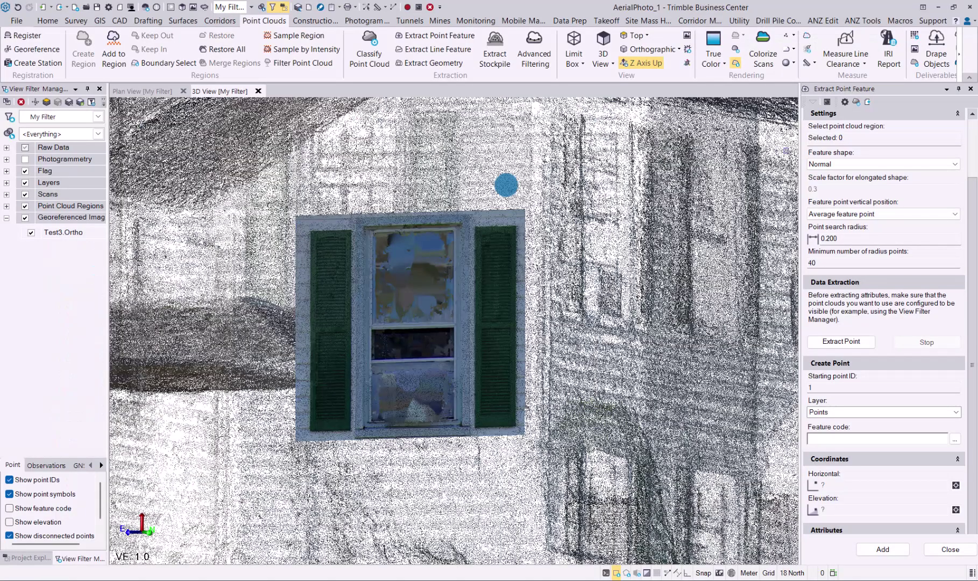
# Step: Close Extract Point Feature and open recent Scan-to-Object Inspection.vce without saving AerialPhoto_1
pyautogui.click(970, 89)
pyautogui.click(18, 19)
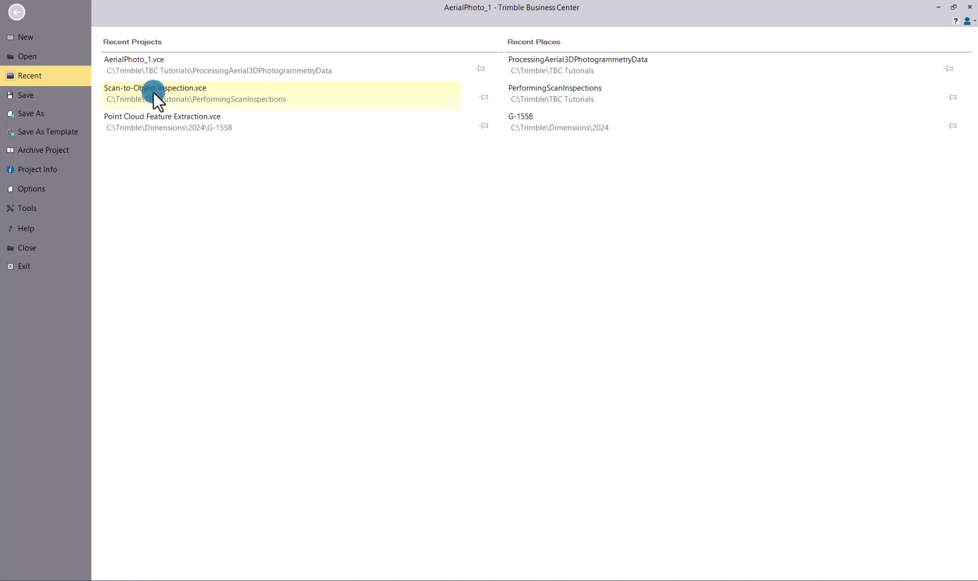
pyautogui.click(153, 92)
pyautogui.click(545, 310)
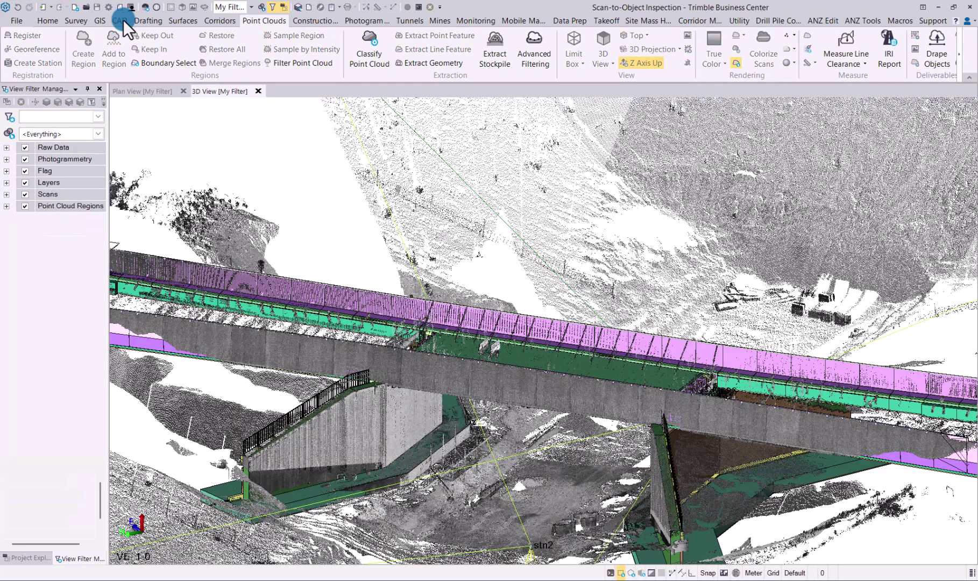
# Step: Open Create Points from BIM from the CAD tab for the bridge model
pyautogui.click(121, 20)
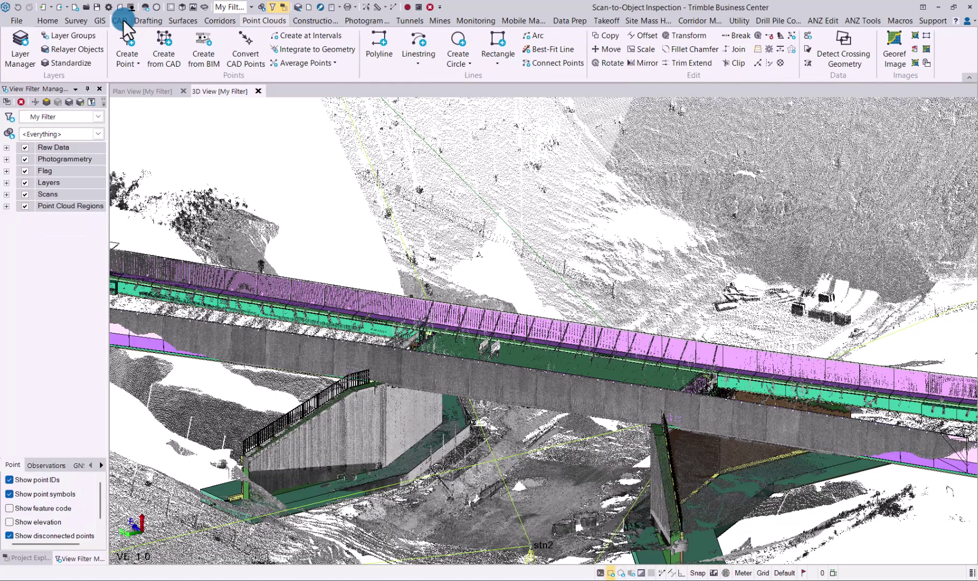
pyautogui.click(206, 38)
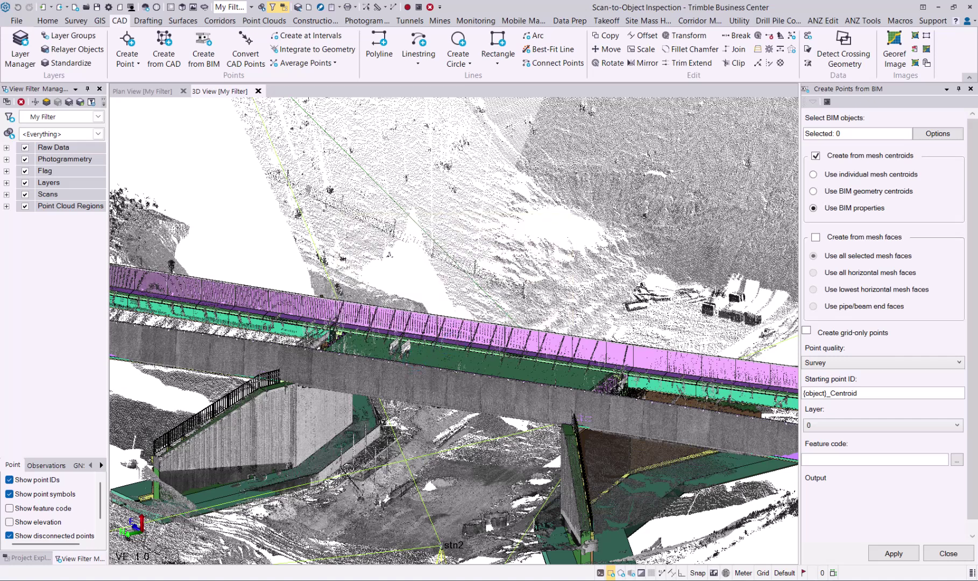
# Step: Close Create Points from BIM and open the CAD export options under Home > Export
pyautogui.click(971, 89)
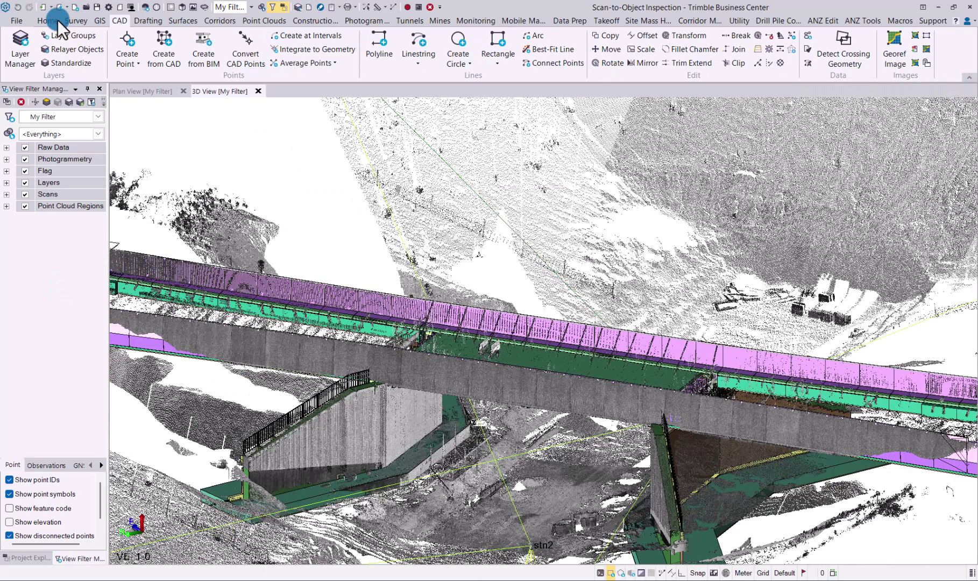
pyautogui.click(46, 20)
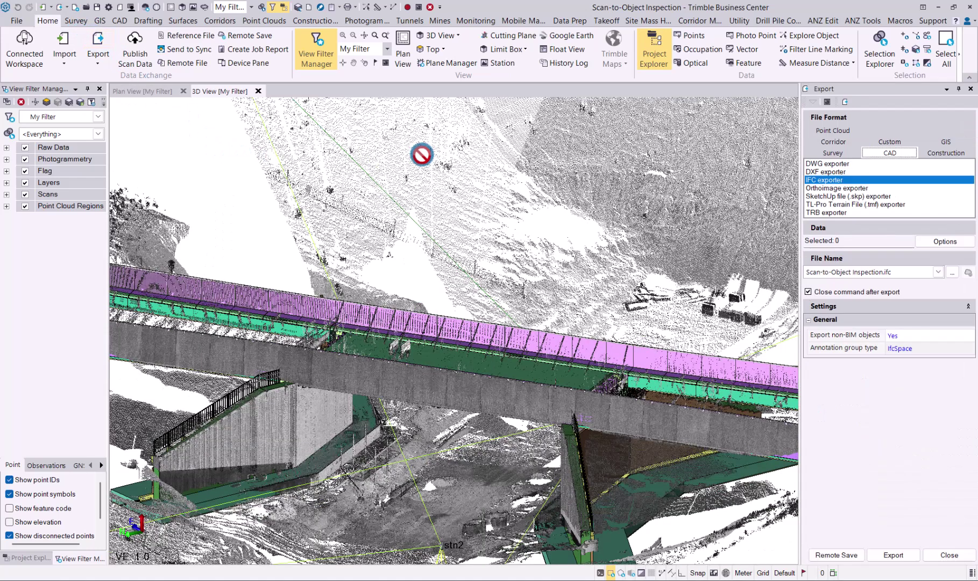
pyautogui.click(890, 152)
# Step: Close the export options and begin Publish Scan Data with scan station stn1b (S4) selected
pyautogui.click(971, 88)
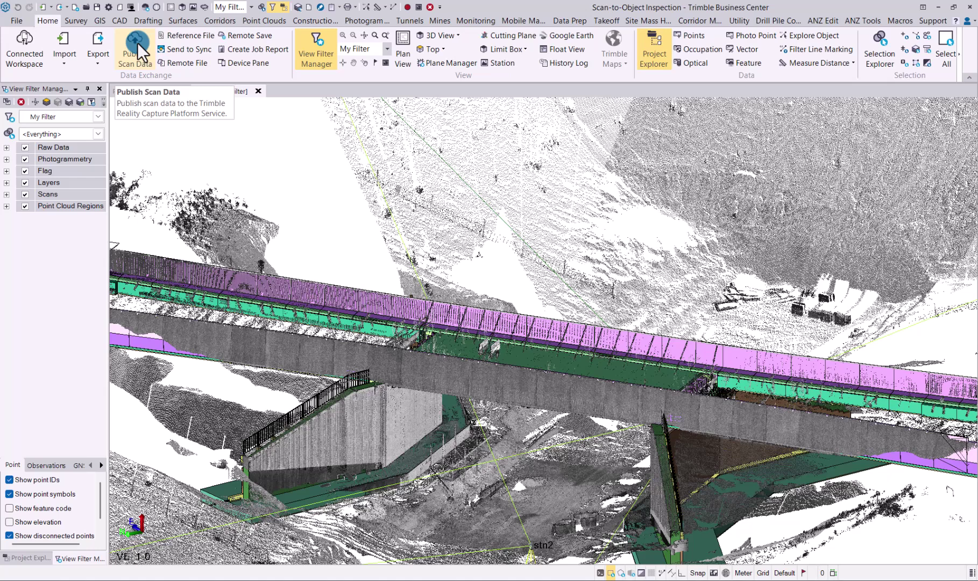
pyautogui.click(137, 43)
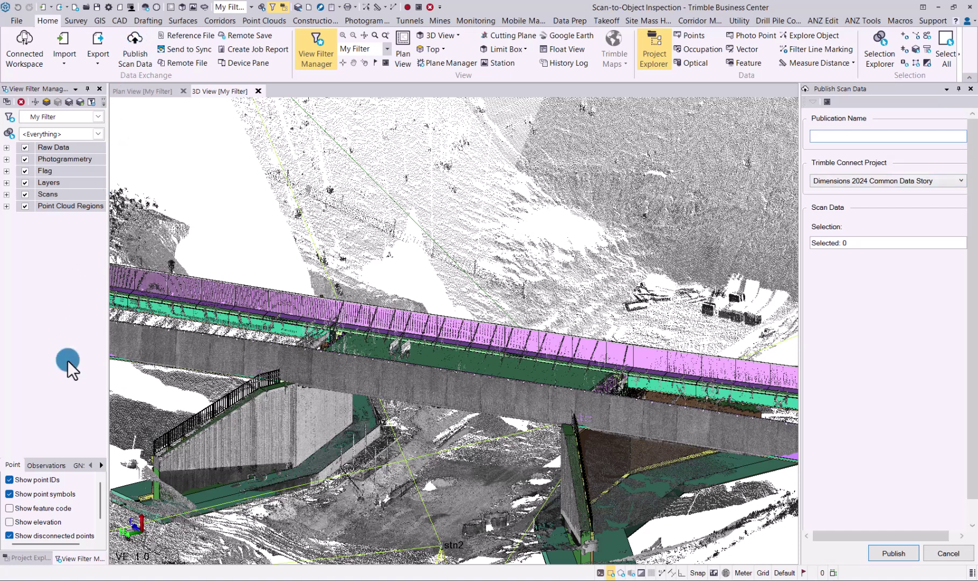
pyautogui.click(24, 558)
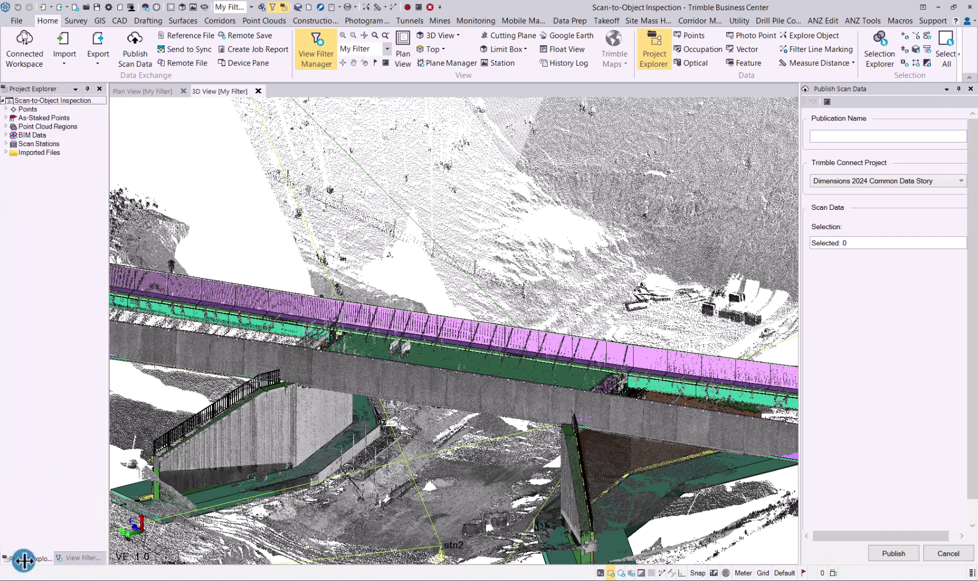
pyautogui.click(5, 144)
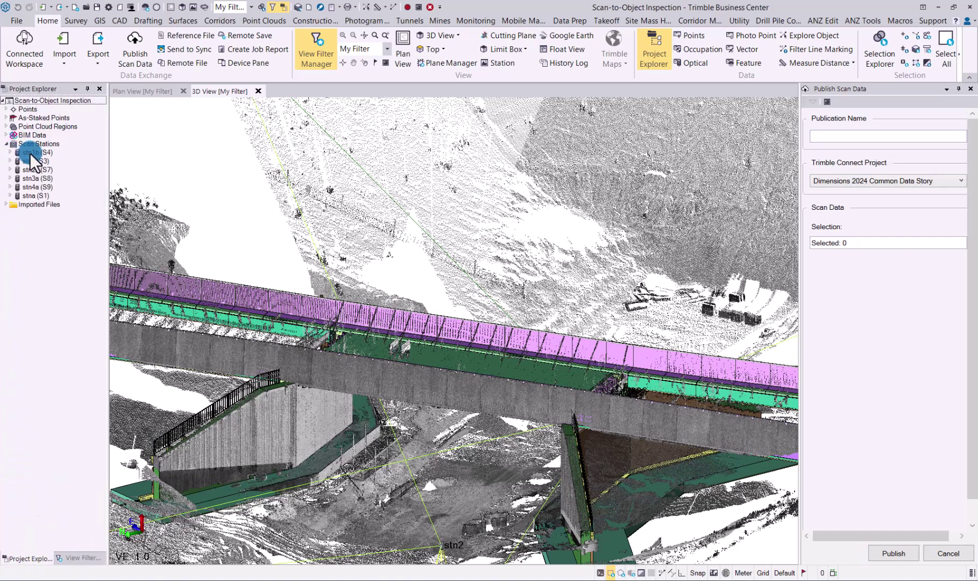
pyautogui.click(30, 153)
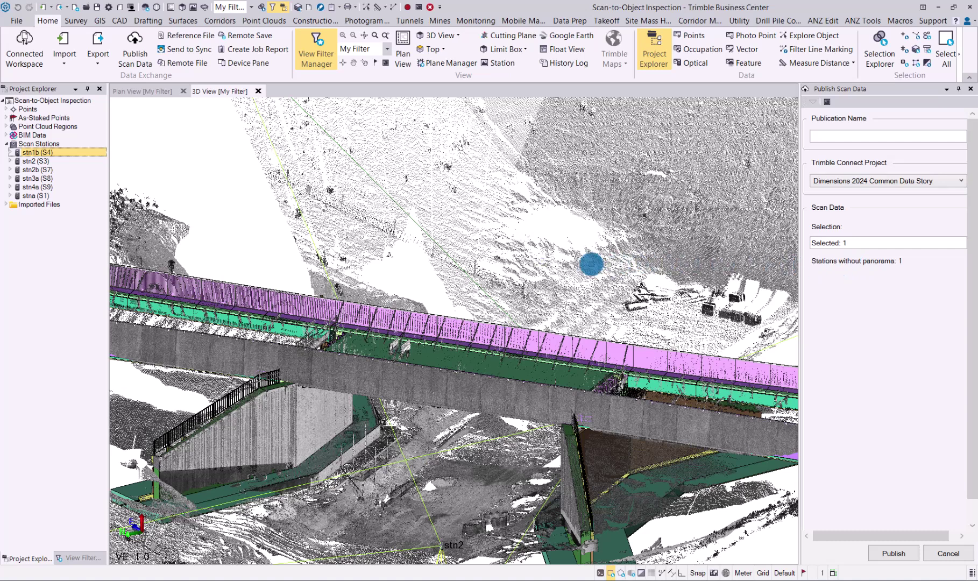
# Step: Add the bridge point cloud region to the selection (Selected: 2), then close the pane without publishing
pyautogui.keyDown('ctrl'); pyautogui.click(591, 211); pyautogui.keyUp('ctrl')
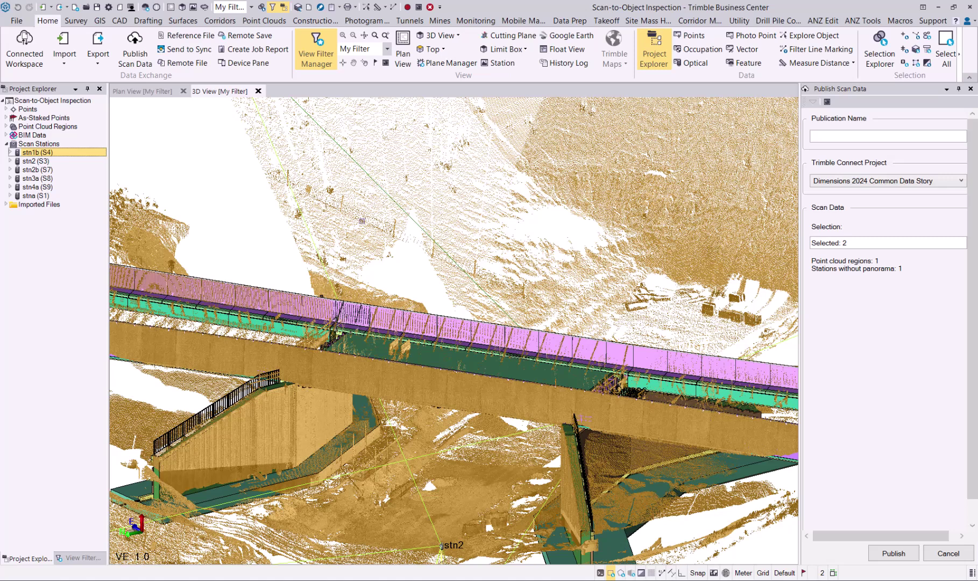
pyautogui.click(970, 88)
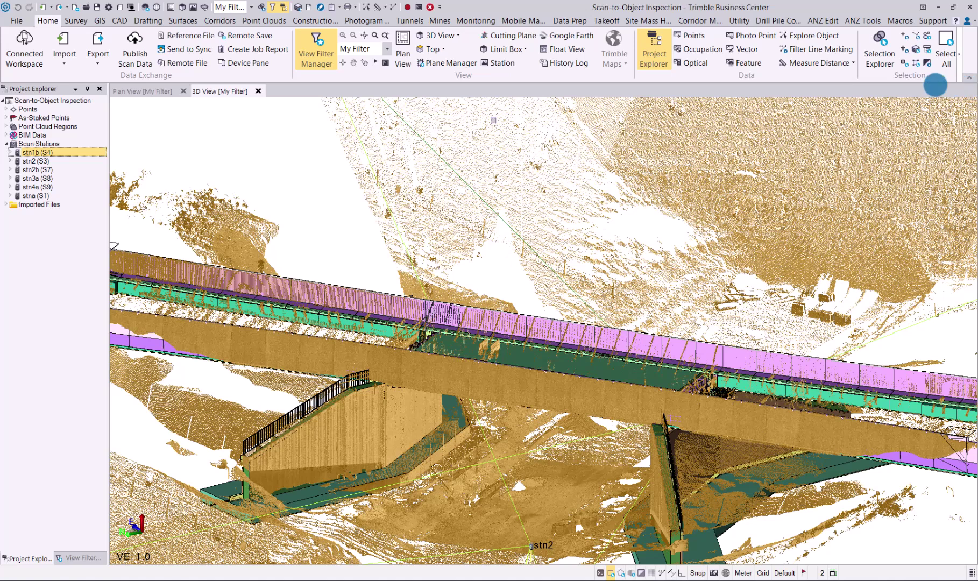
# Step: Open the Create Corridor pane from the Corridors ribbon beside the bridge model
pyautogui.click(229, 21)
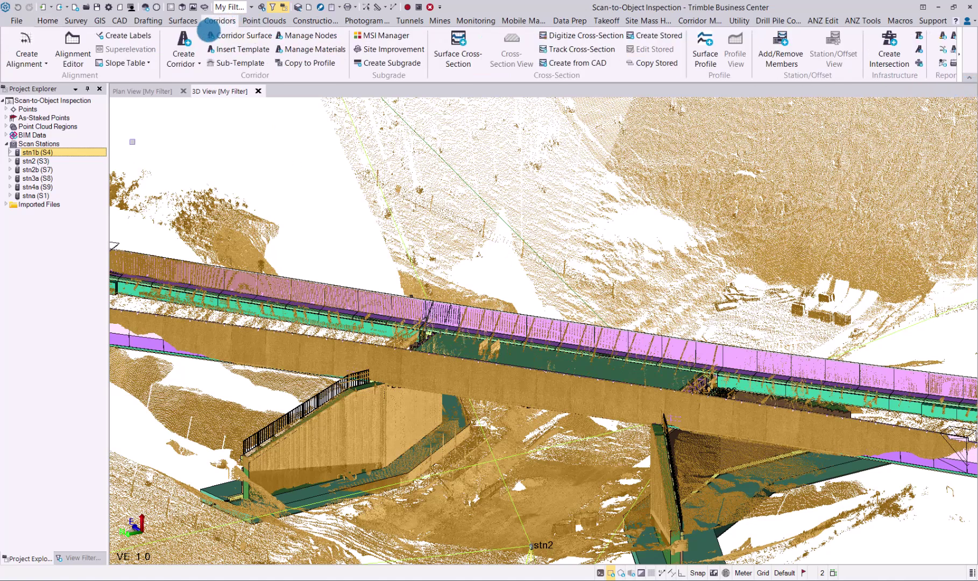
pyautogui.click(184, 42)
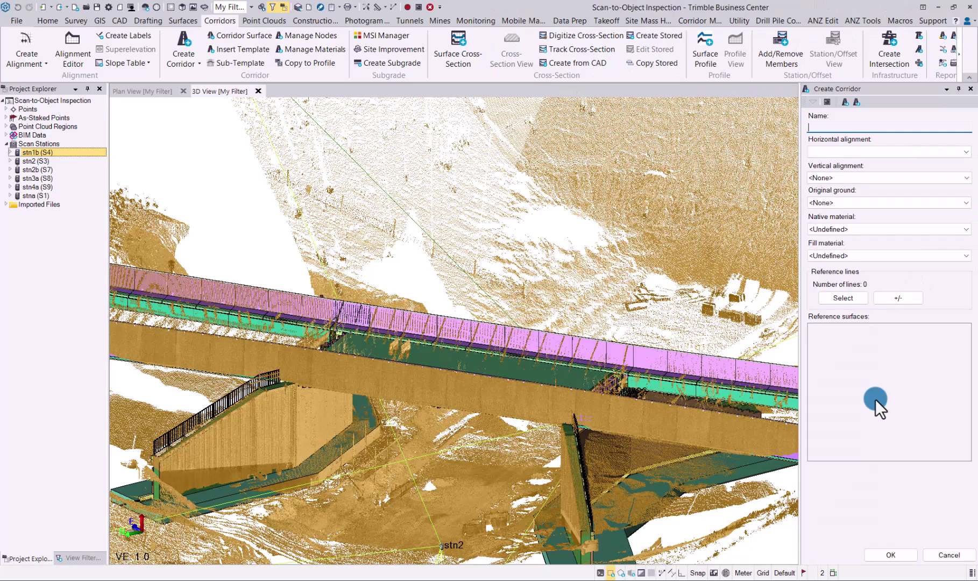
pyautogui.click(377, 391)
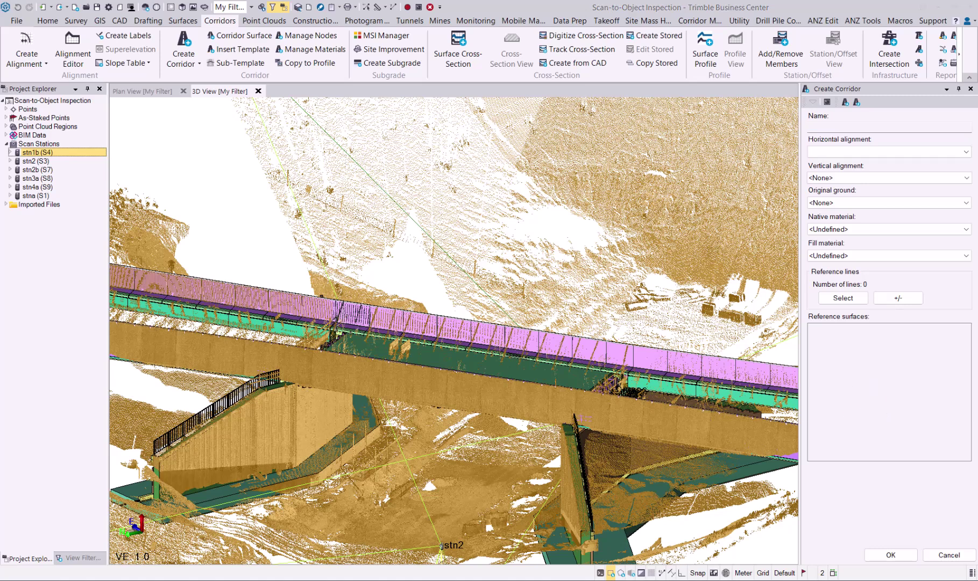